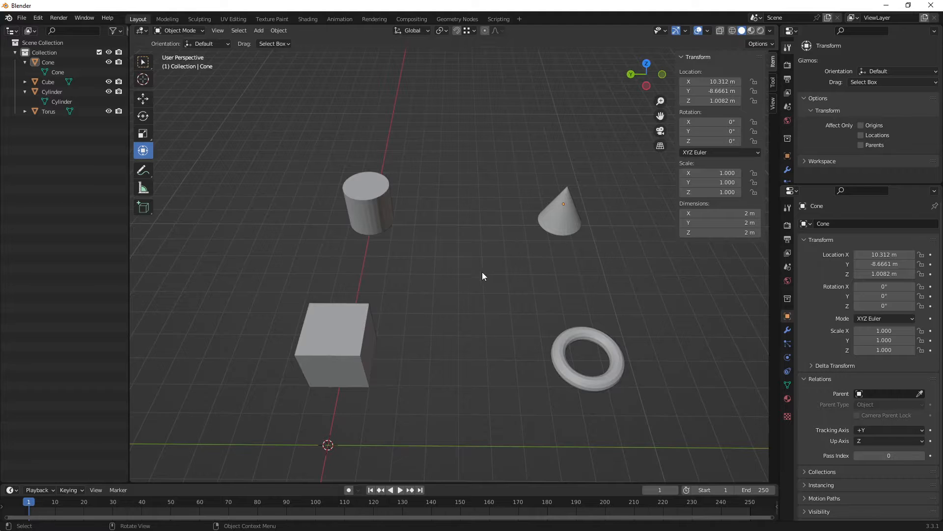
Parent the cone to the cylinder with the Object option, keeping the cylinder as the active object, and clear the selection
scroll(483, 271, "up", 5)
mouse_move(465, 300)
middle_mouse_down()
mouse_move(472, 318)
mouse_move(460, 316)
mouse_move(459, 301)
middle_mouse_up()
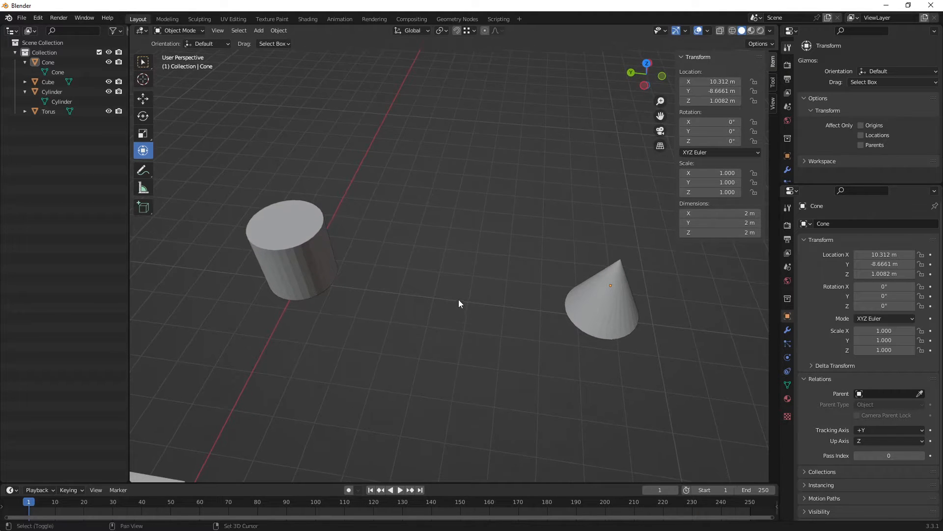
middle_click_drag(582, 306, 523, 296)
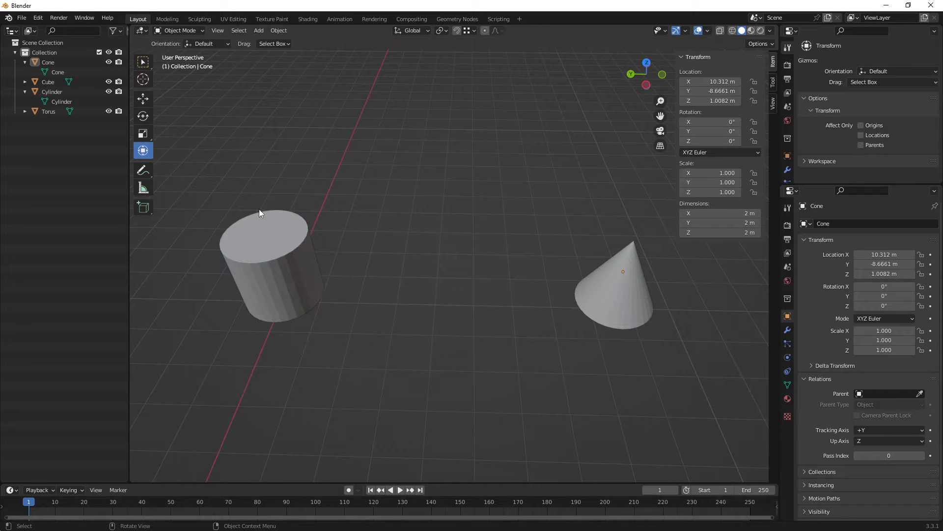
left_click_drag(225, 187, 625, 343)
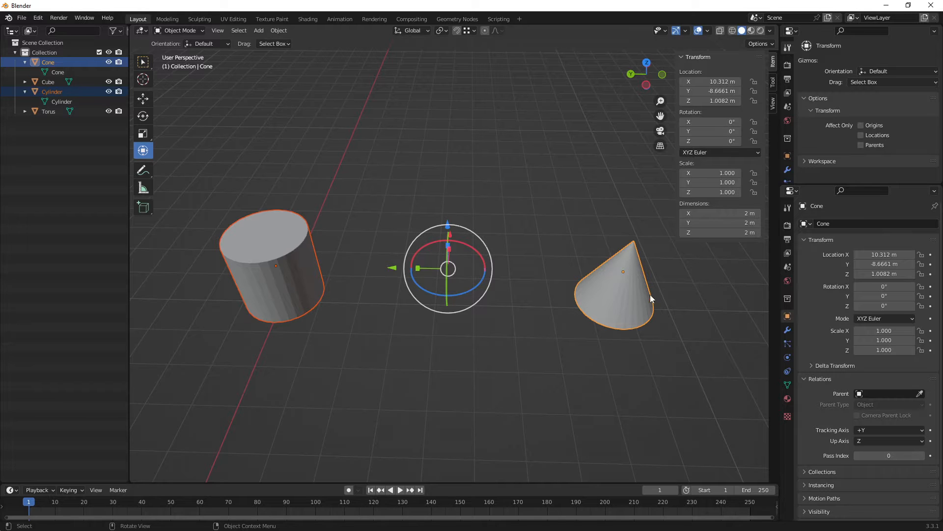
left_click(524, 282)
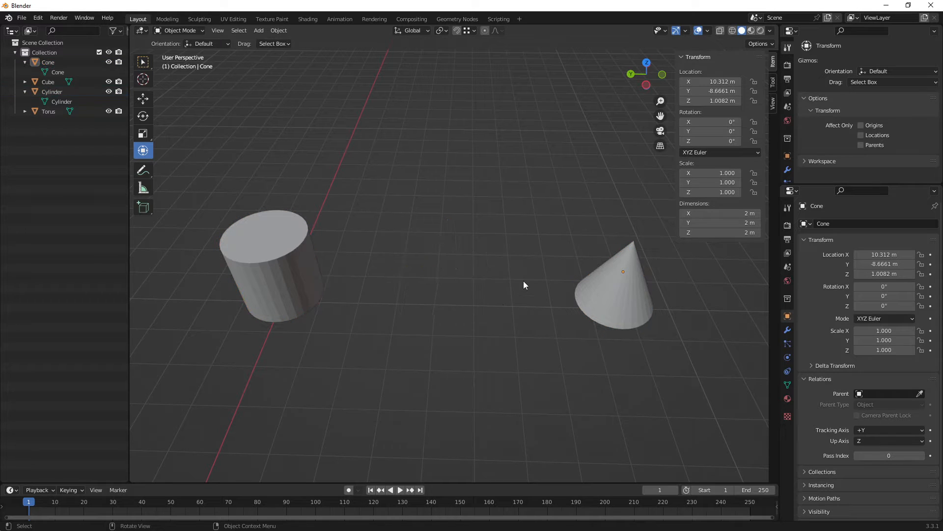
left_click(602, 292)
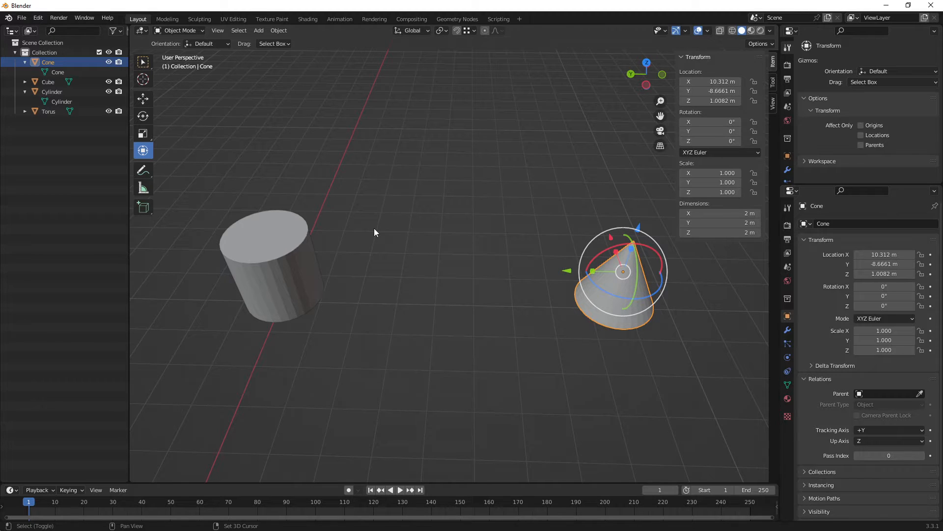
left_click(297, 255, "shift")
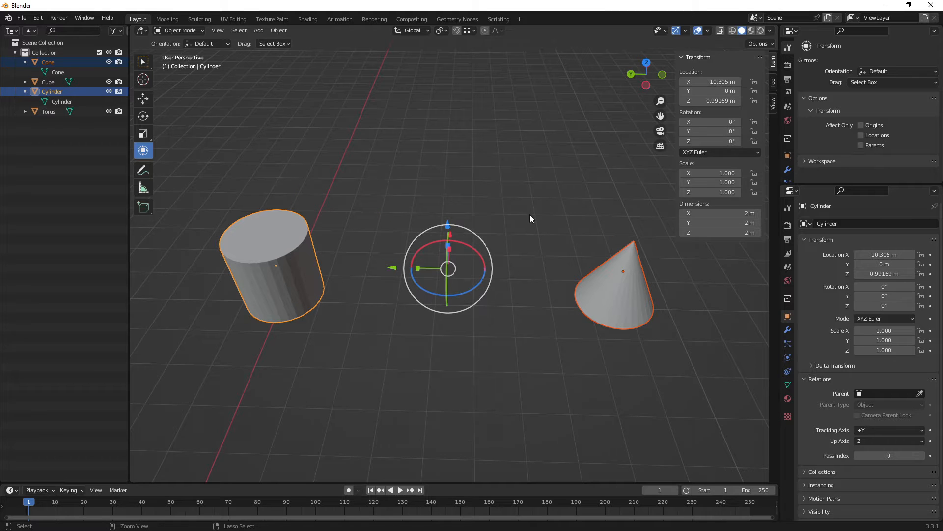
key("ctrl+p")
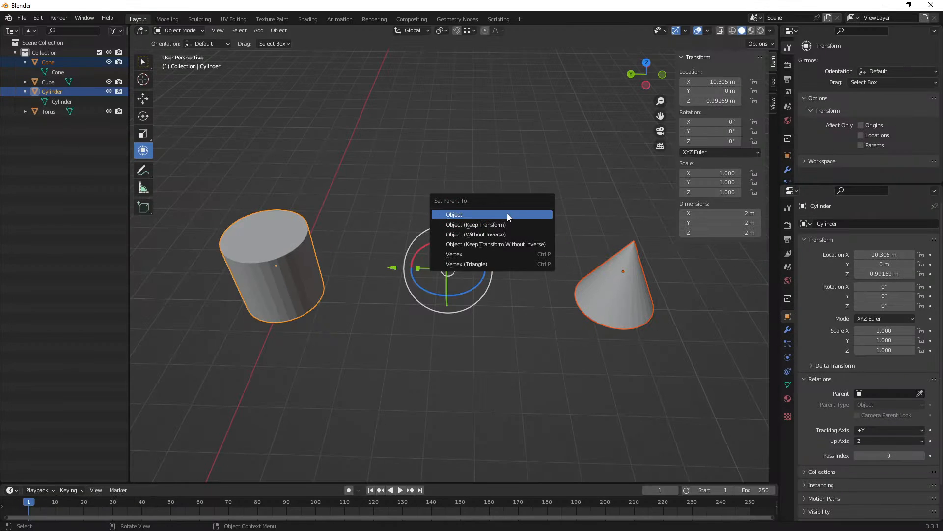
left_click(480, 215)
mouse_move(503, 268)
middle_mouse_down()
mouse_move(453, 346)
mouse_move(446, 319)
mouse_move(485, 268)
mouse_move(514, 264)
middle_mouse_up()
left_click(514, 264)
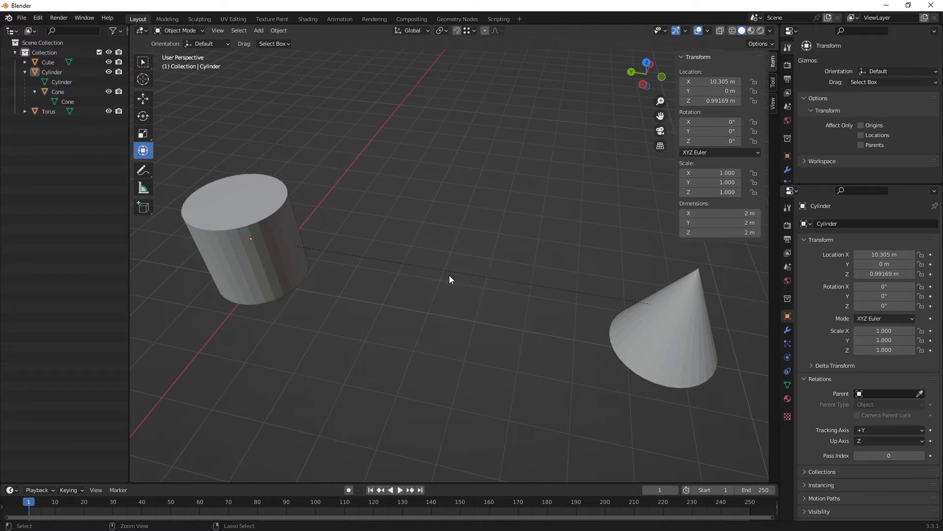
Test-move the cylinder, then move the child cone to about X 15.4 m, Y -10.1 m
left_click_drag(315, 212, 256, 263)
key("Escape")
mouse_move(396, 307)
middle_mouse_down()
mouse_move(388, 305)
mouse_move(406, 315)
middle_mouse_up()
scroll(388, 306, "down", 1)
middle_click_drag(318, 303, 369, 332)
left_click(332, 248)
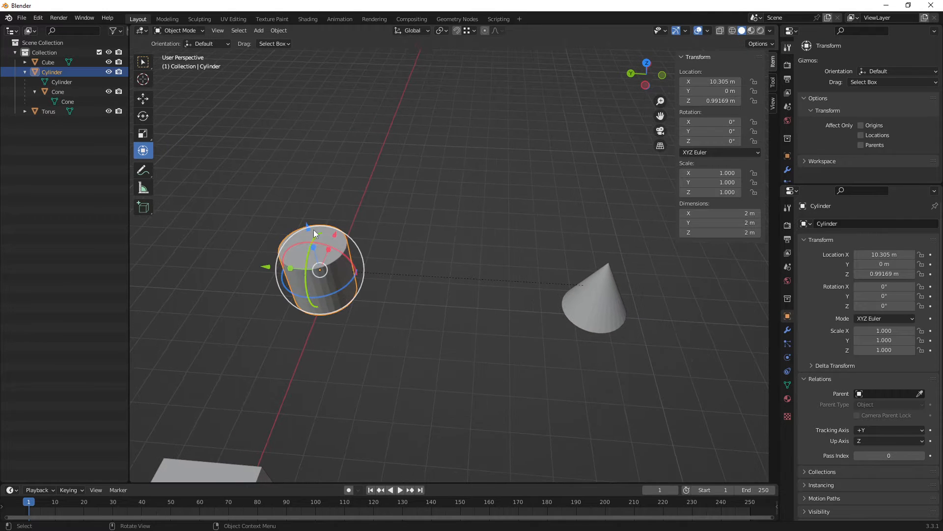
left_click_drag(306, 229, 312, 199)
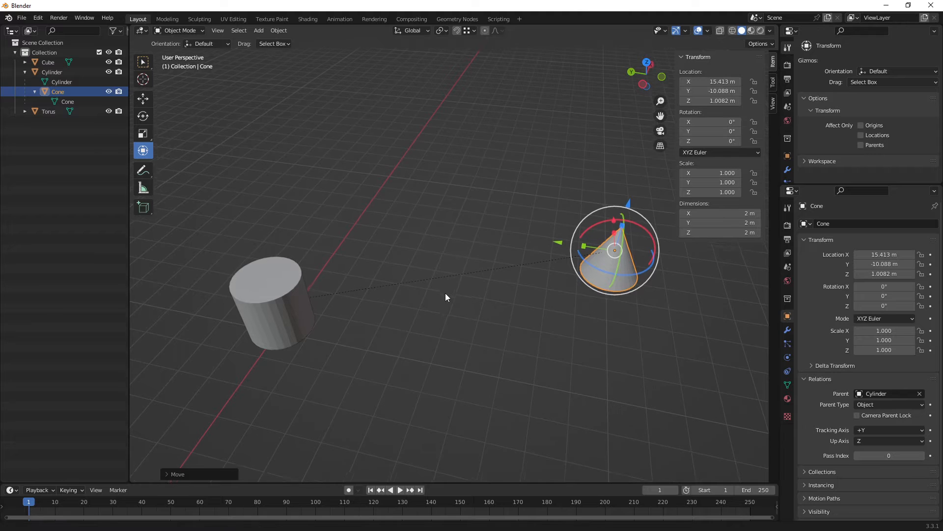
middle_click_drag(445, 293, 436, 312)
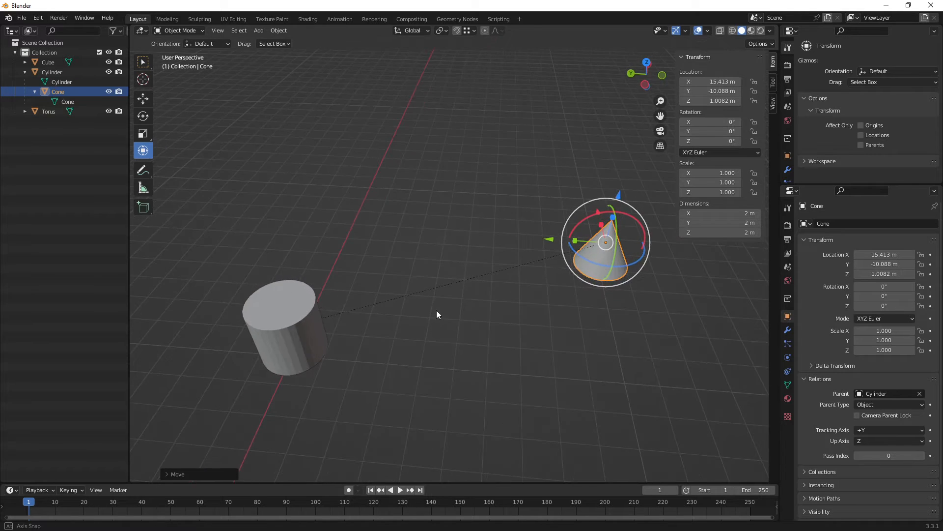
Move the cylinder within the horizontal plane to about X 12.25 m, Y -1.23 m, and try a free trackball rotation
left_click(276, 290)
key("g")
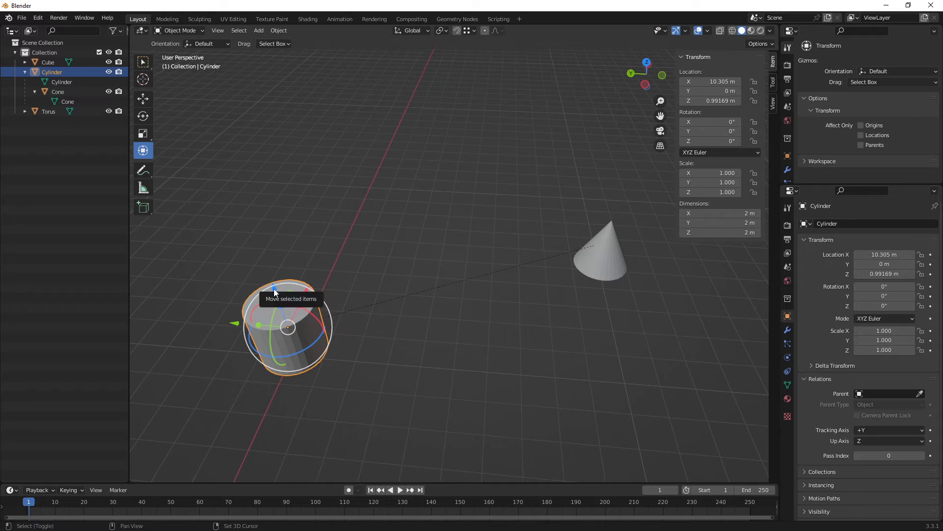
key("shift+z")
left_click(330, 249)
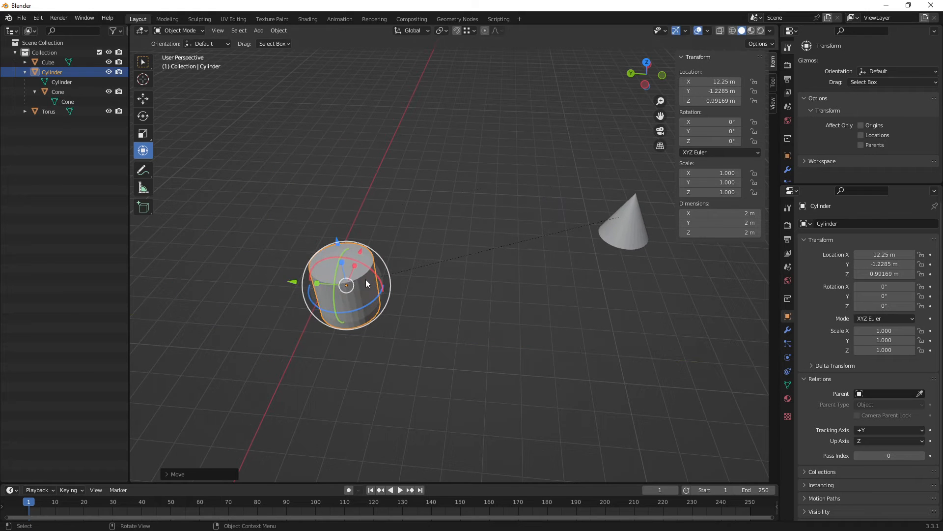
key("r")
key("r")
key("Escape")
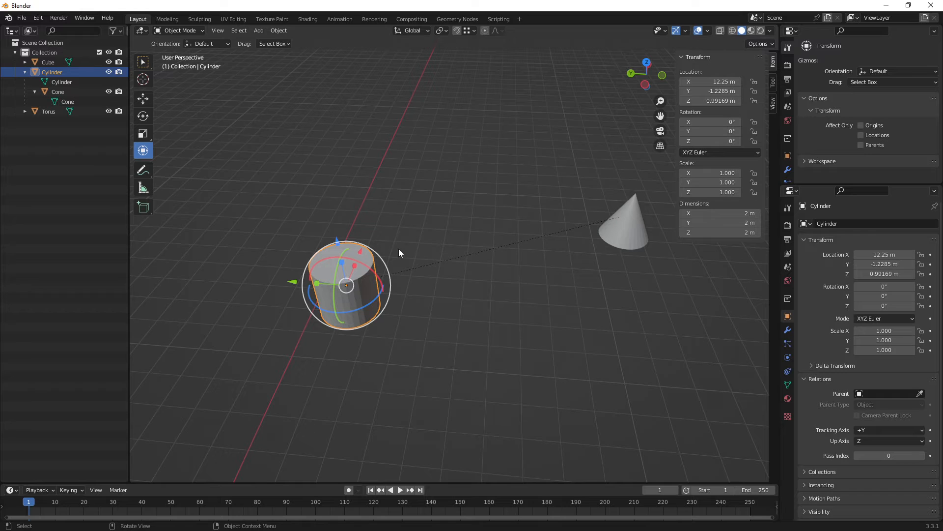
Undo the moves of the cylinder and the cone, then clear the selection
key("ctrl+z")
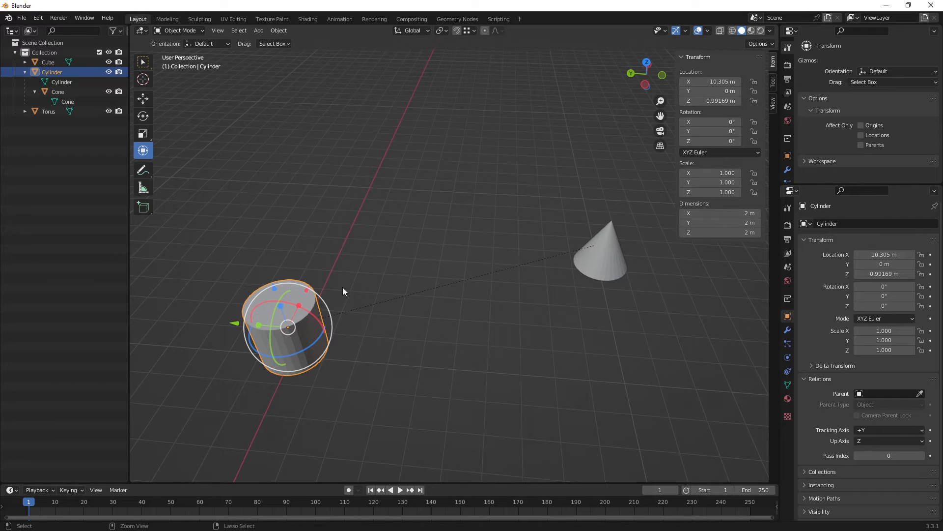
key("ctrl+z")
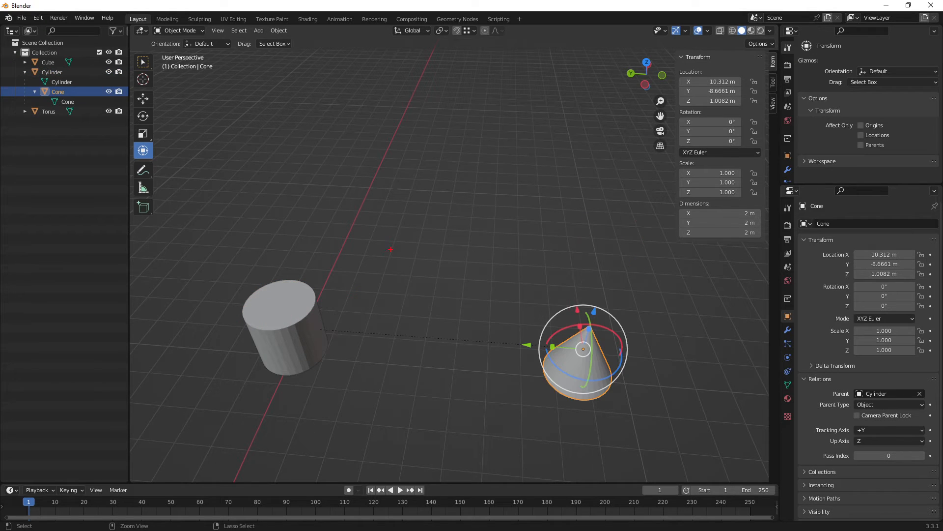
left_click_drag(313, 288, 314, 290)
key("Escape")
mouse_move(439, 312)
middle_mouse_down()
mouse_move(446, 265)
mouse_move(436, 275)
mouse_move(442, 305)
middle_mouse_up()
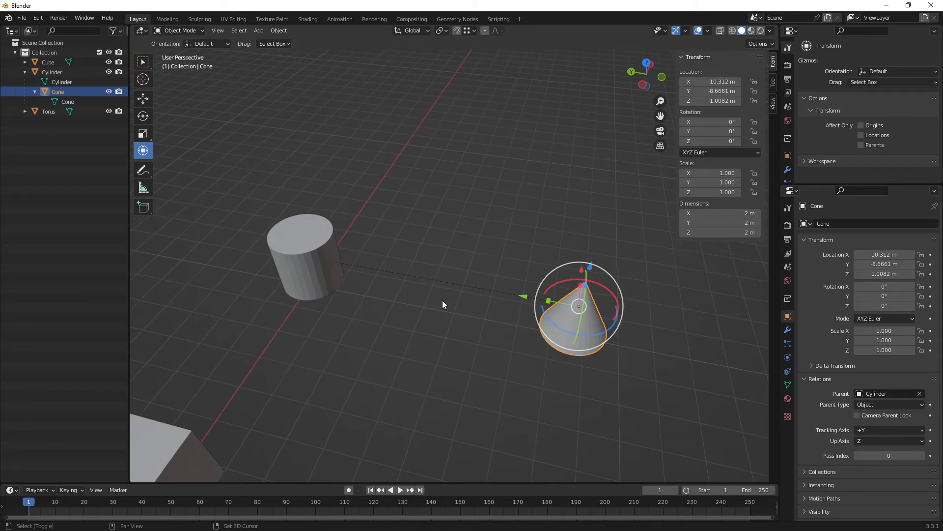
left_click(482, 247)
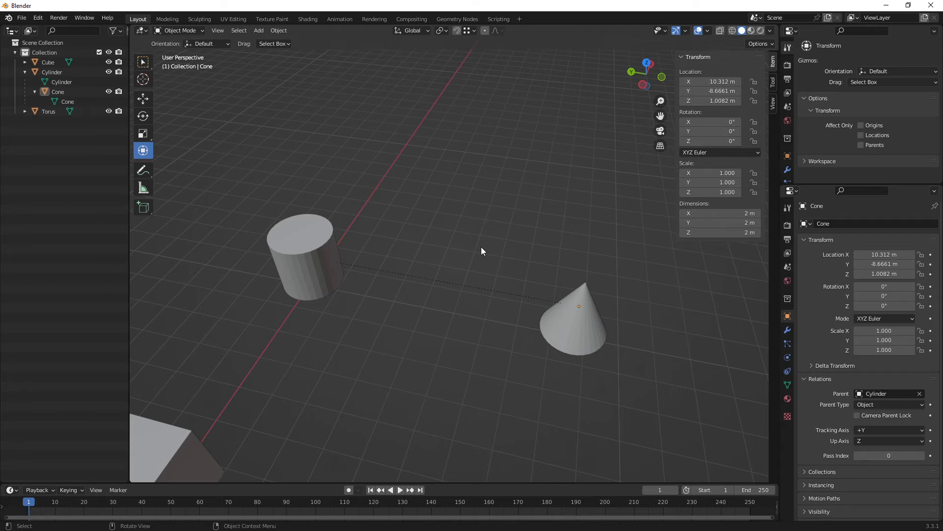
scroll(479, 246, "up", 3)
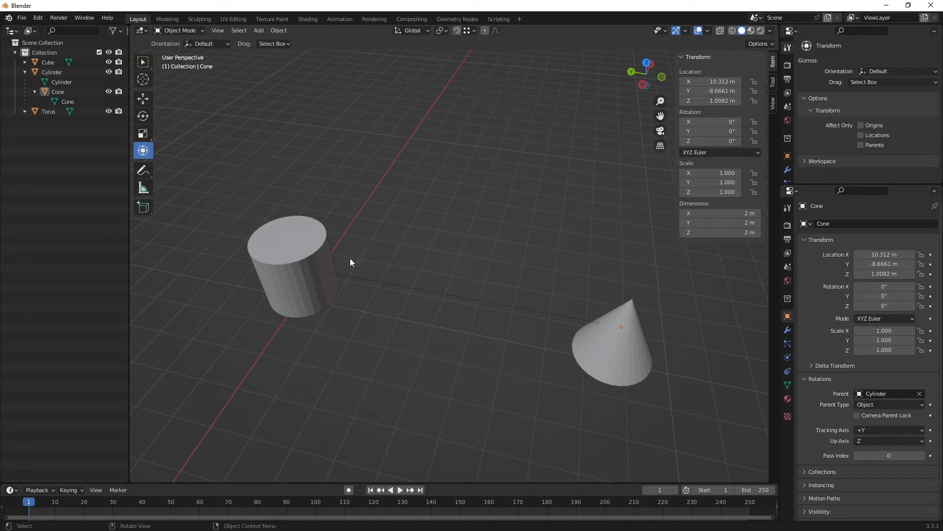
Test-move the child cone and then the parent cylinder, undoing each move
left_click(305, 253)
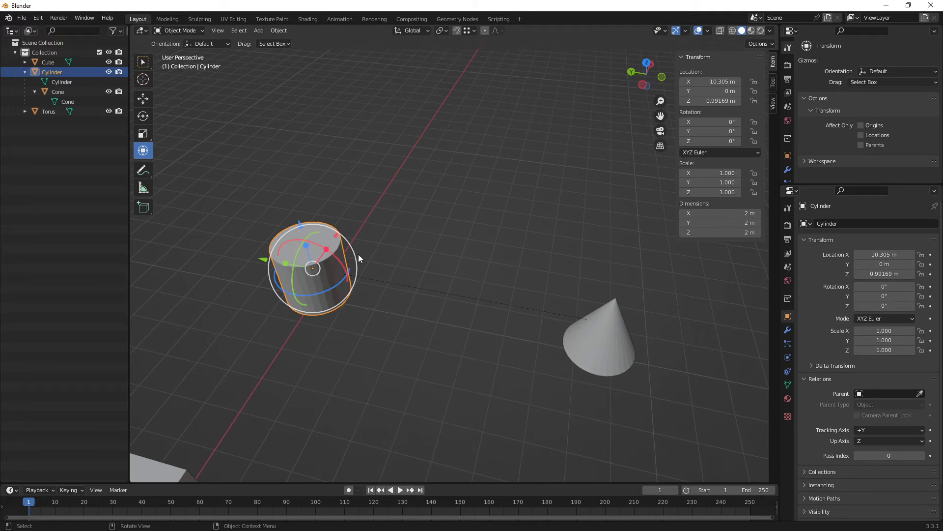
left_click(591, 323)
mouse_move(620, 286)
left_mouse_down("shift")
mouse_move(634, 237)
mouse_move(597, 287)
mouse_move(618, 275)
left_mouse_up("shift")
key("ctrl+z")
left_click(337, 247)
left_click_drag(300, 222, 317, 186, "shift")
key("ctrl+z")
key("ctrl+z")
key("Escape")
middle_click_drag(457, 277, 419, 256)
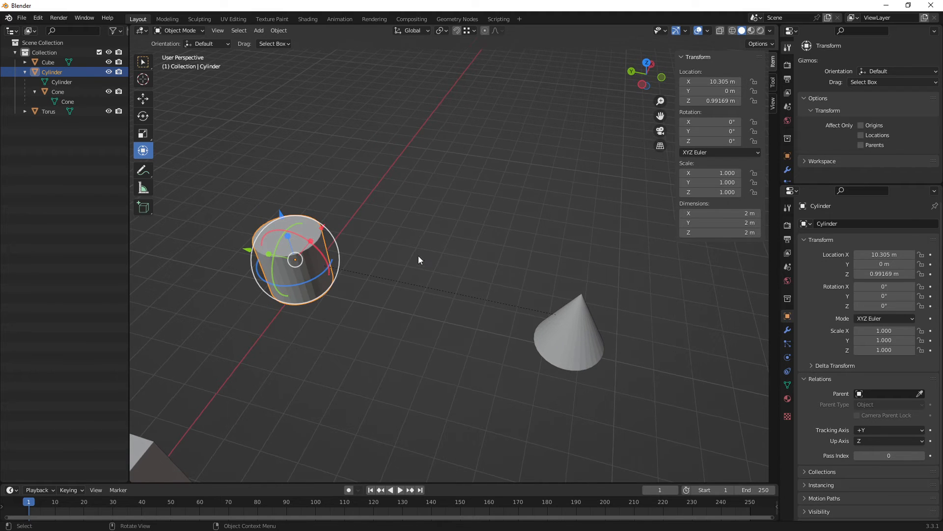
Select the cylinder and the cone in turn and examine the Parent setting in each one's object relations
left_click(579, 317)
left_click(305, 246)
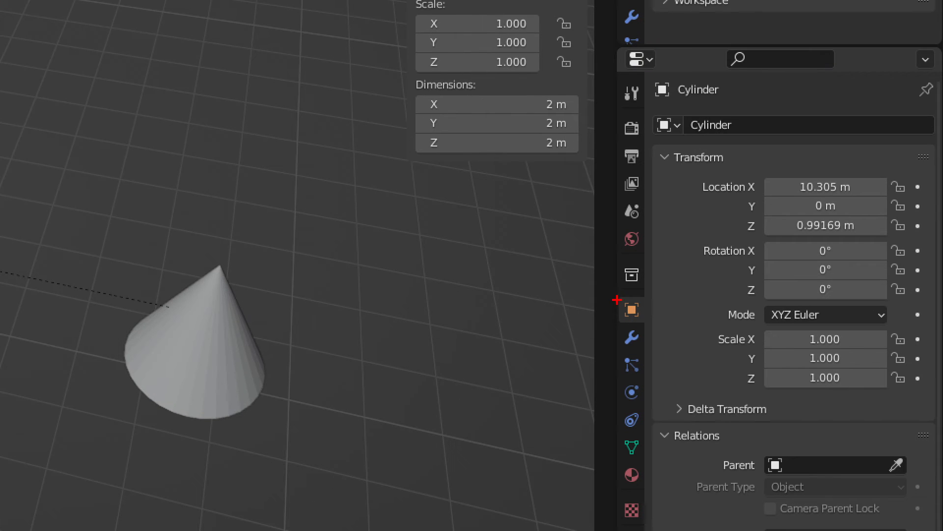
mouse_move(615, 284)
left_mouse_down()
mouse_move(614, 329)
mouse_move(617, 283)
left_mouse_up()
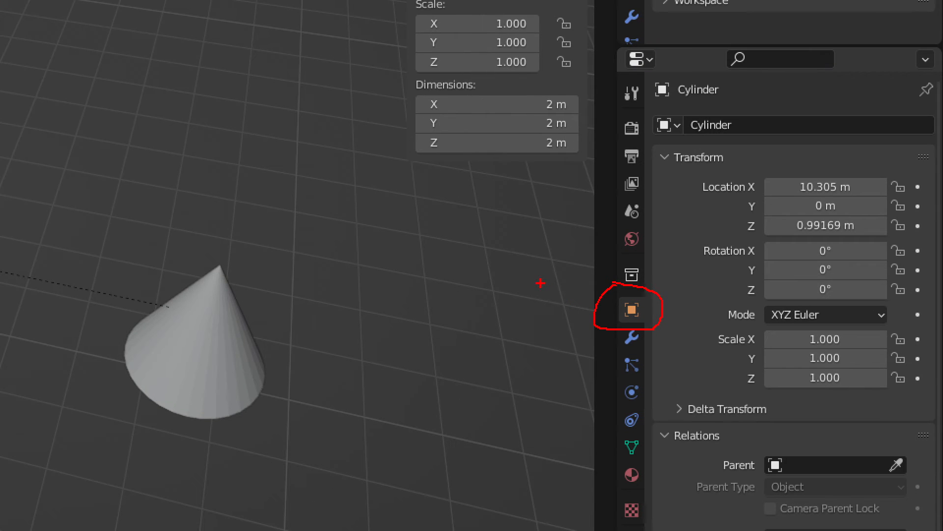
left_click_drag(542, 283, 600, 291)
mouse_move(595, 279)
left_mouse_down()
mouse_move(601, 291)
mouse_move(580, 295)
left_mouse_up()
key("Escape")
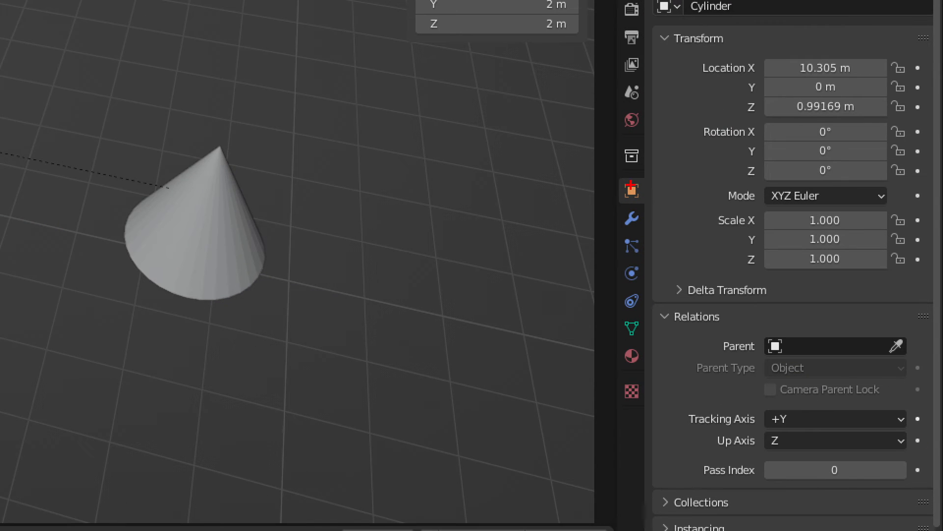
left_click_drag(791, 314, 818, 365)
left_click_drag(685, 277, 706, 274)
left_click_drag(777, 363, 889, 361)
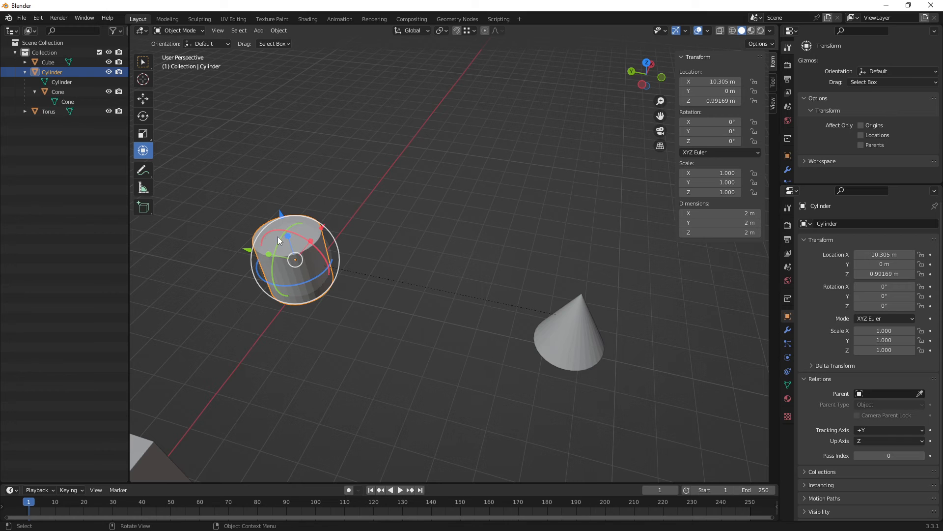
left_click(577, 318)
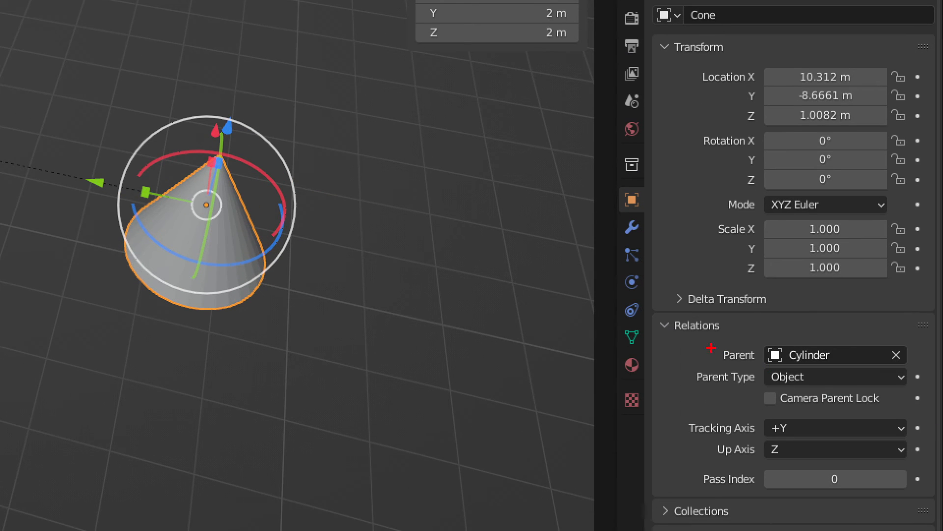
mouse_move(720, 352)
left_mouse_down()
mouse_move(710, 358)
mouse_move(853, 368)
left_mouse_up()
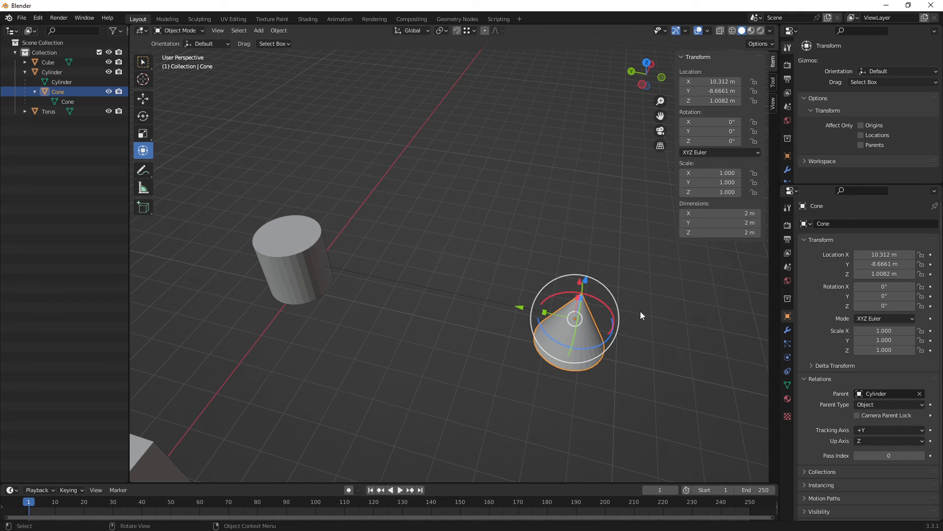
Remove the cone's parent link with Clear Parent and test-move the cylinder
key("alt+p")
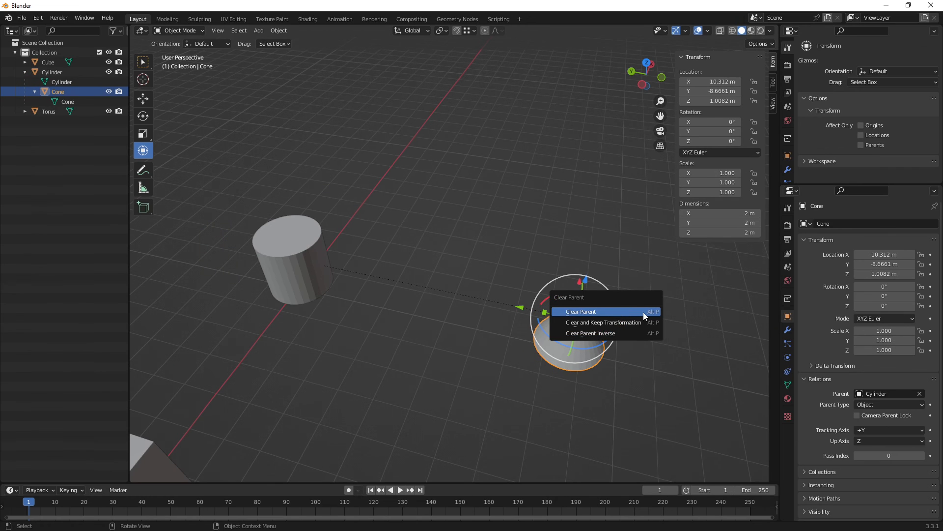
left_click(643, 311)
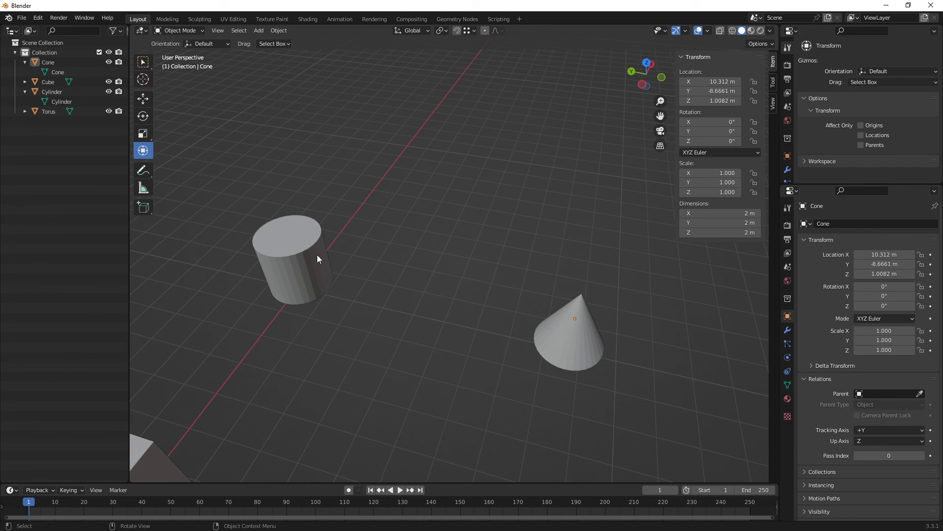
left_click(295, 233)
left_click_drag(282, 216, 331, 212, "shift")
Undo the cylinder's test move and the Clear Parent operation on the cone
key("ctrl+z")
key("ctrl+z")
key("ctrl+z")
key("ctrl+z")
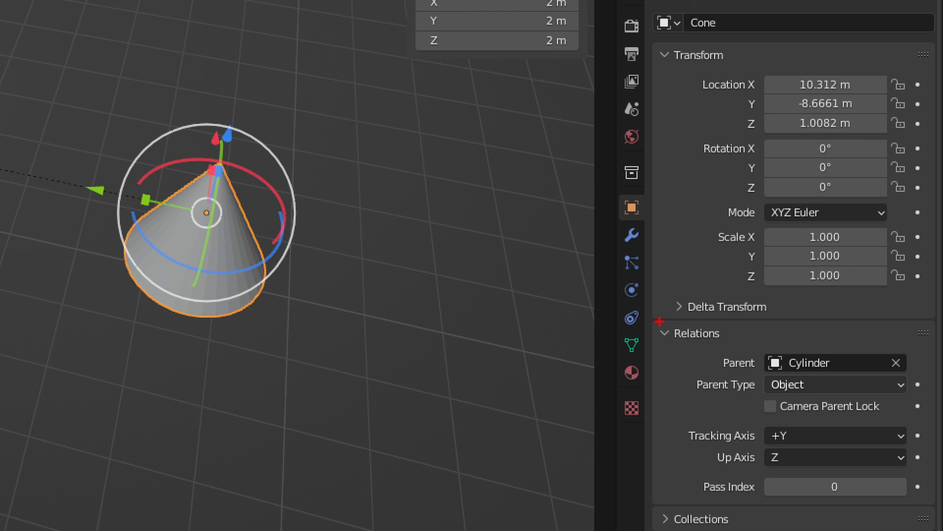
Empty the cone's Parent setting in its object relations and test-move the cylinder
left_click_drag(658, 317, 927, 388, "ctrl")
left_click_drag(870, 250, 905, 342)
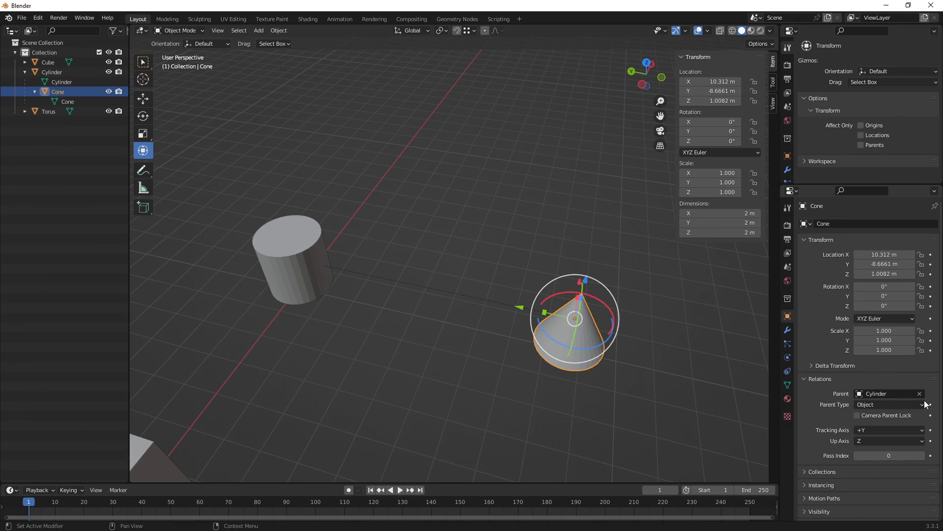
left_click(896, 363)
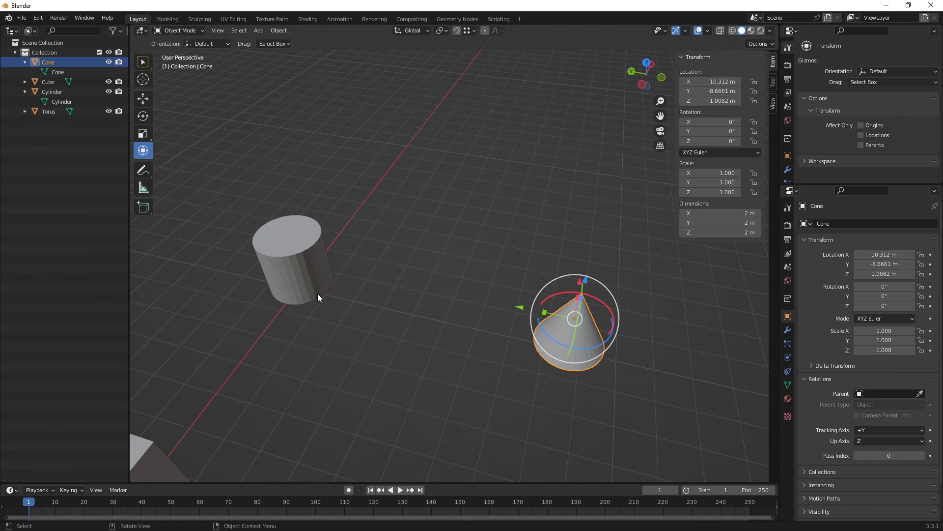
left_click(292, 239)
left_click_drag(280, 214, 357, 201, "shift")
Undo the cylinder's test move and the emptying of the cone's Parent setting
key("ctrl+z")
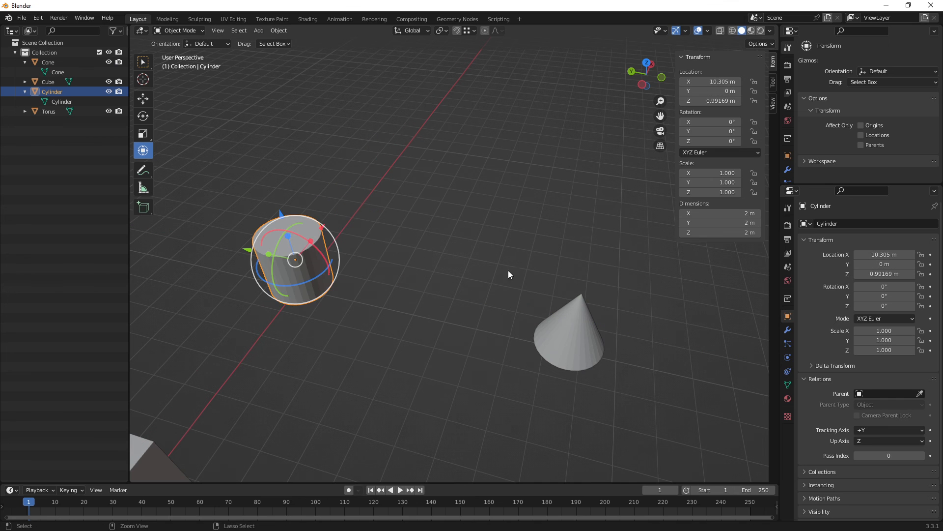
key("ctrl+z")
key("ctrl+z")
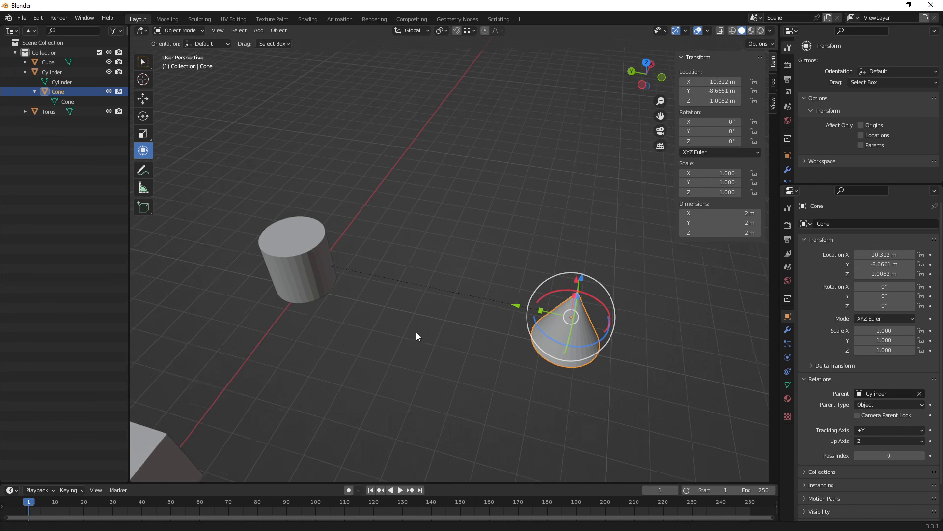
middle_click_drag(417, 332, 455, 220, "shift")
scroll(454, 240, "down", 3)
middle_click_drag(452, 259, 464, 262, "shift")
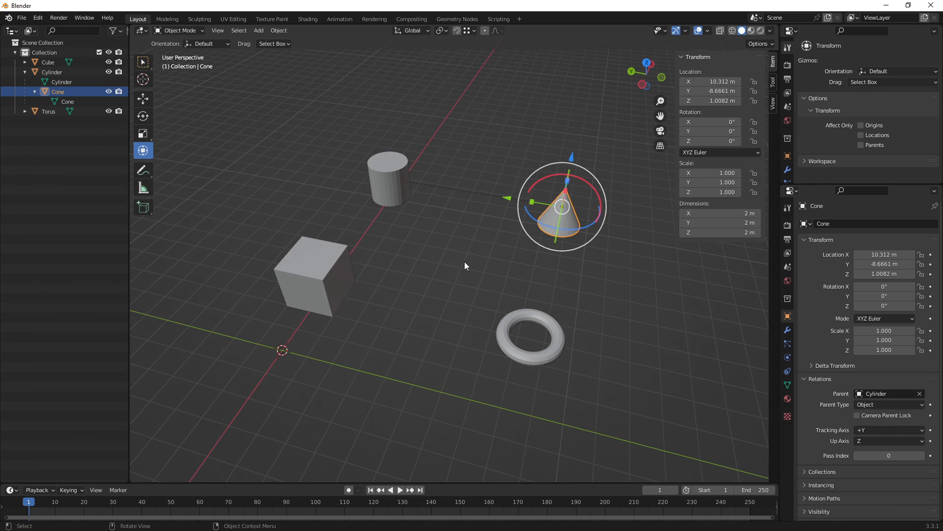